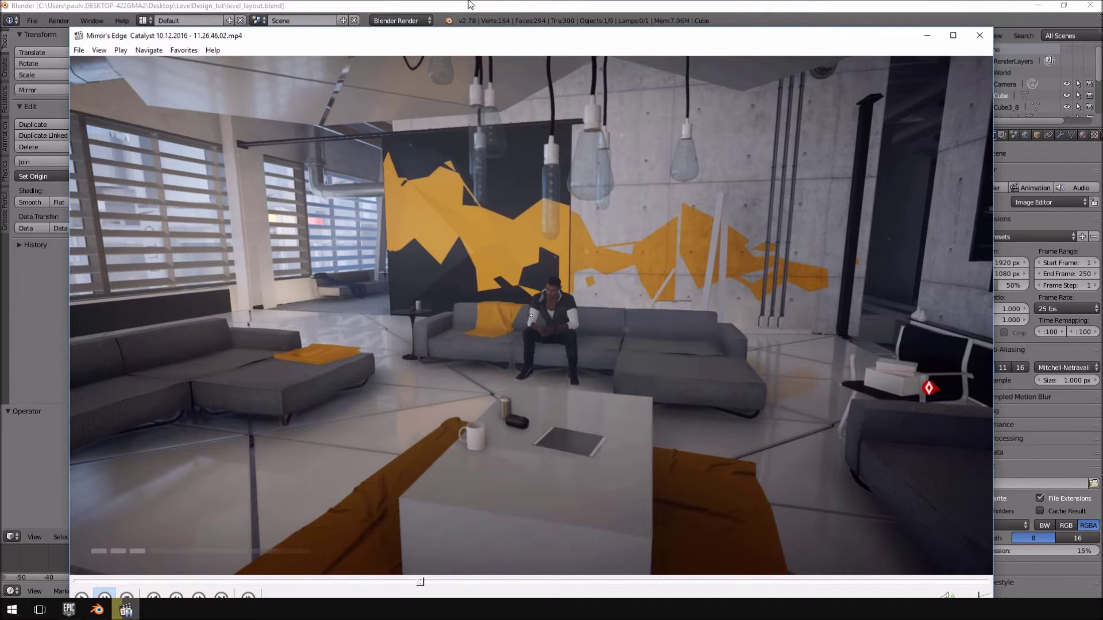
# Switch from the reference video to the Blender level layout and select individual walls to look over the blockout
pyautogui.click(470, 5)
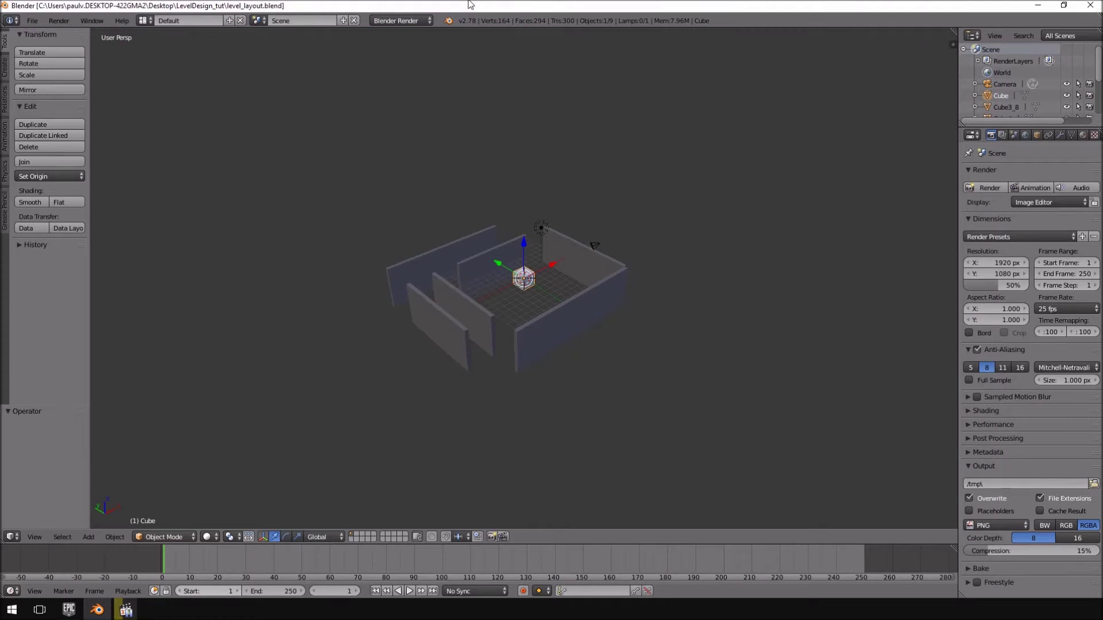
pyautogui.scroll(5, 603, 338)
pyautogui.moveTo(598, 311); pyautogui.dragTo(486, 230, button='middle')
pyautogui.rightClick(486, 230)
pyautogui.rightClick(669, 208)
pyautogui.rightClick(466, 376)
pyautogui.rightClick(740, 340)
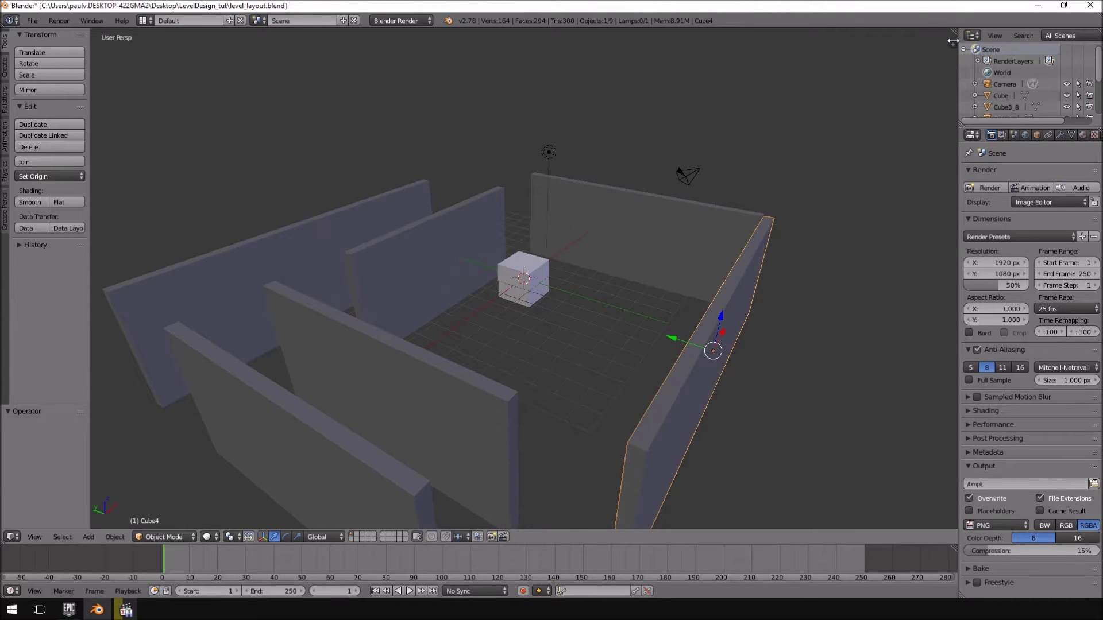
# Show the object properties and check the transforms and dimensions of the back, inner and side walls
pyautogui.press('n')
pyautogui.scroll(-3, 883, 297)
pyautogui.rightClick(564, 206)
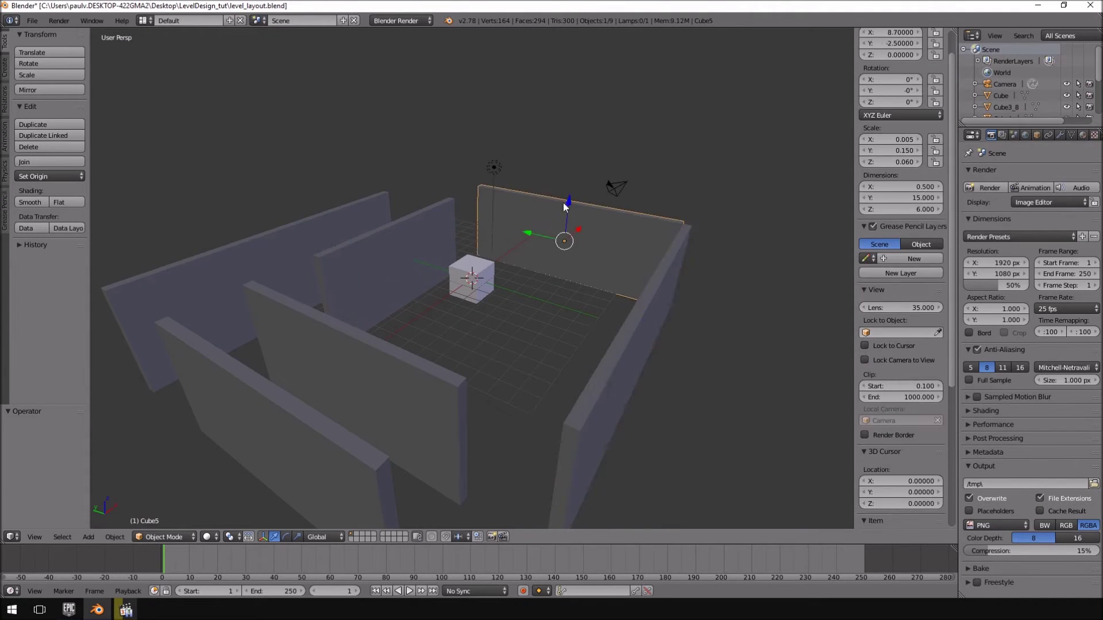
pyautogui.rightClick(431, 246)
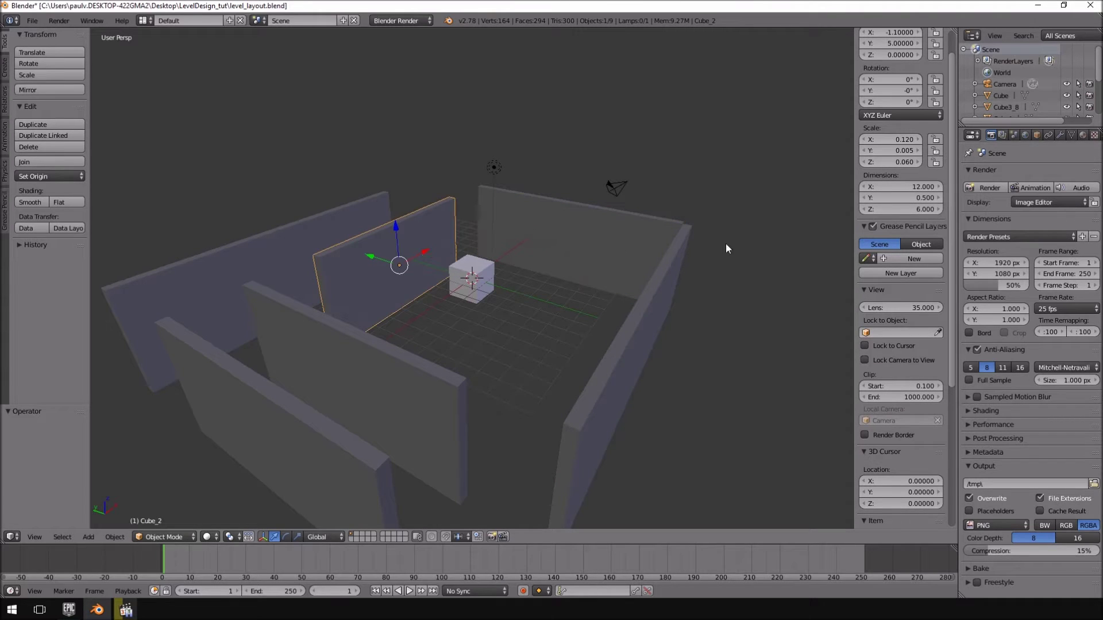
pyautogui.press('g')
pyautogui.press('Escape')
pyautogui.rightClick(664, 288)
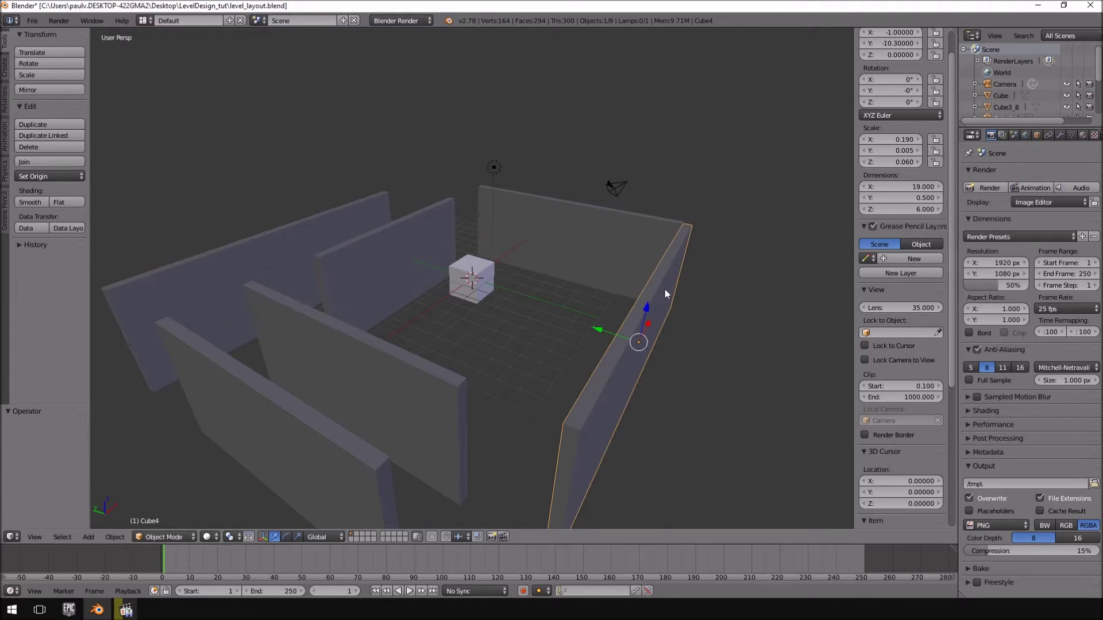
pyautogui.rightClick(623, 240)
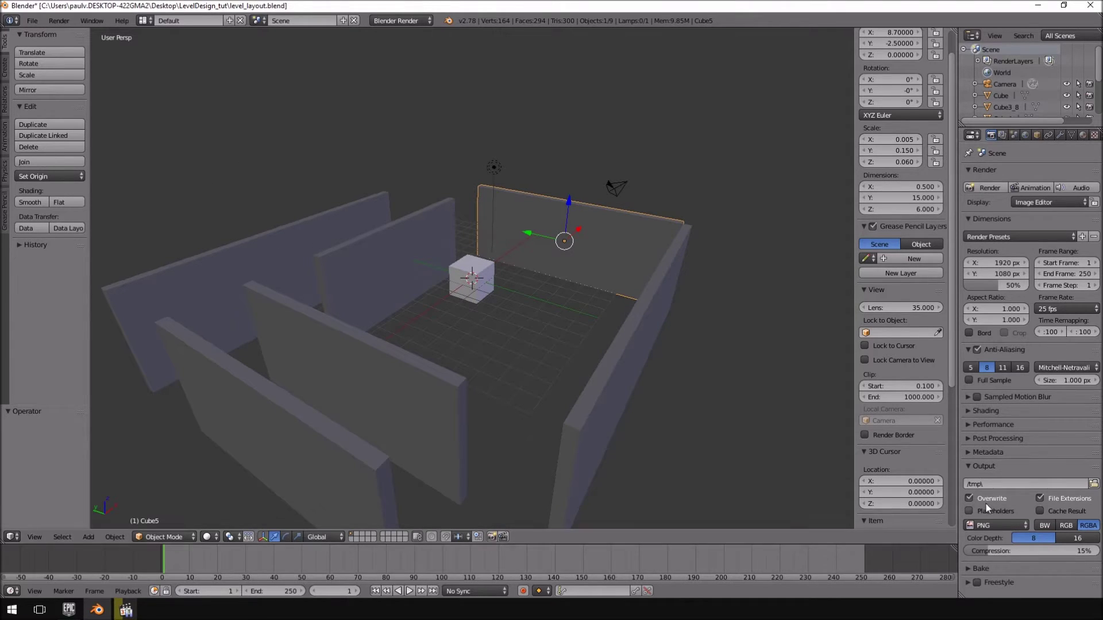
# Start displaying screencast keys in the 3D view
pyautogui.scroll(-8, 924, 430)
pyautogui.click(916, 515)
pyautogui.moveTo(131, 449); pyautogui.dragTo(120, 469, button='middle')
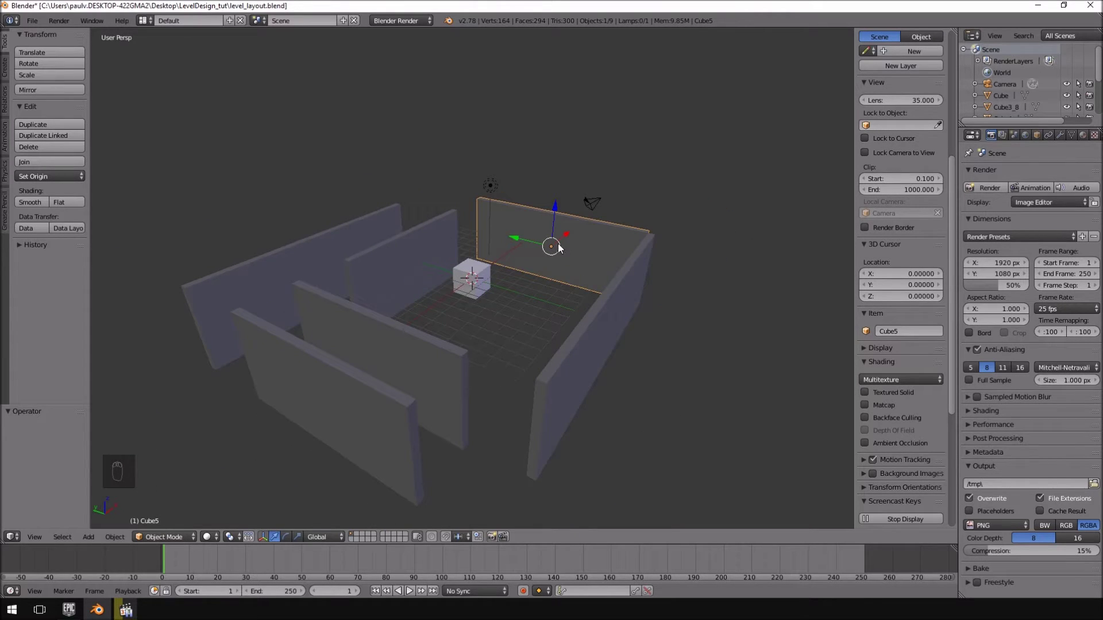
# Select all six walls, leaving the centre cube out, and join them into one object
pyautogui.keyDown('shift'); pyautogui.rightClick(412, 250); pyautogui.keyUp('shift')
pyautogui.keyDown('shift'); pyautogui.rightClick(337, 271); pyautogui.keyUp('shift')
pyautogui.keyDown('shift'); pyautogui.rightClick(330, 324); pyautogui.keyUp('shift')
pyautogui.keyDown('shift'); pyautogui.rightClick(322, 375); pyautogui.keyUp('shift')
pyautogui.keyDown('shift'); pyautogui.rightClick(593, 352); pyautogui.keyUp('shift')
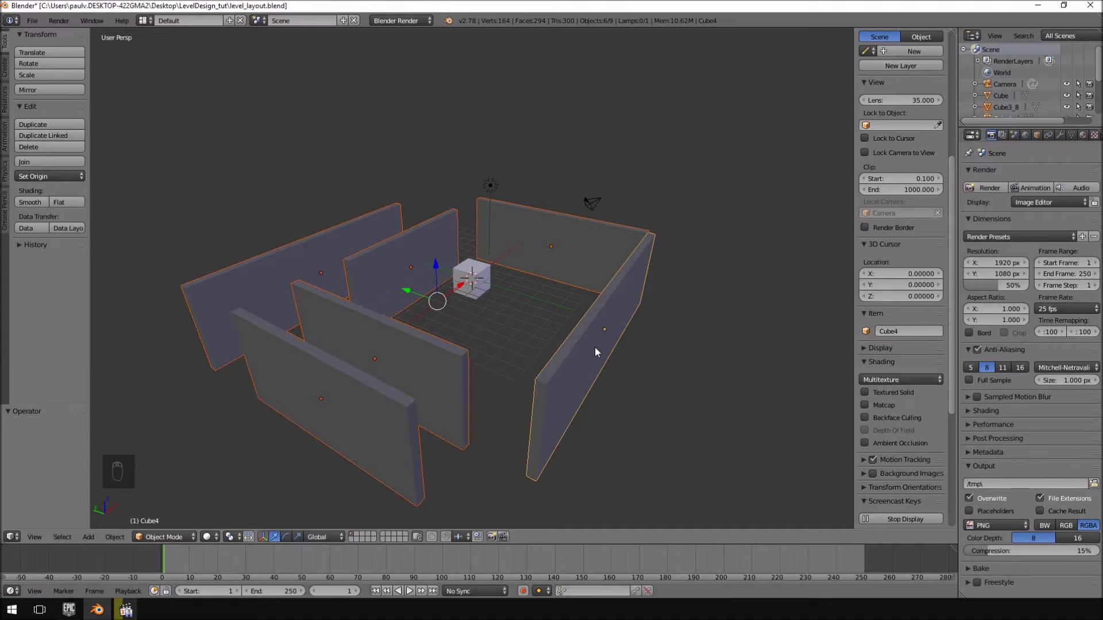
pyautogui.hotkey('ctrl', 'j')
# Raise the joined walls 3 units along Z using the right orthographic view, and hide them
pyautogui.press('KP_3')
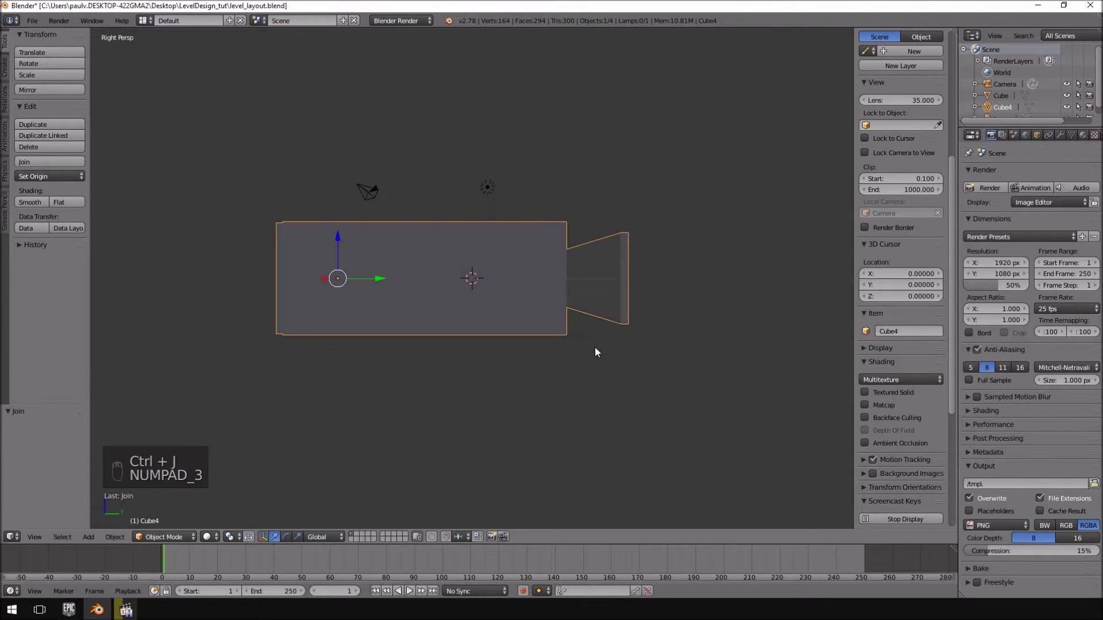
pyautogui.press('KP_5')
pyautogui.scroll(6, 594, 346)
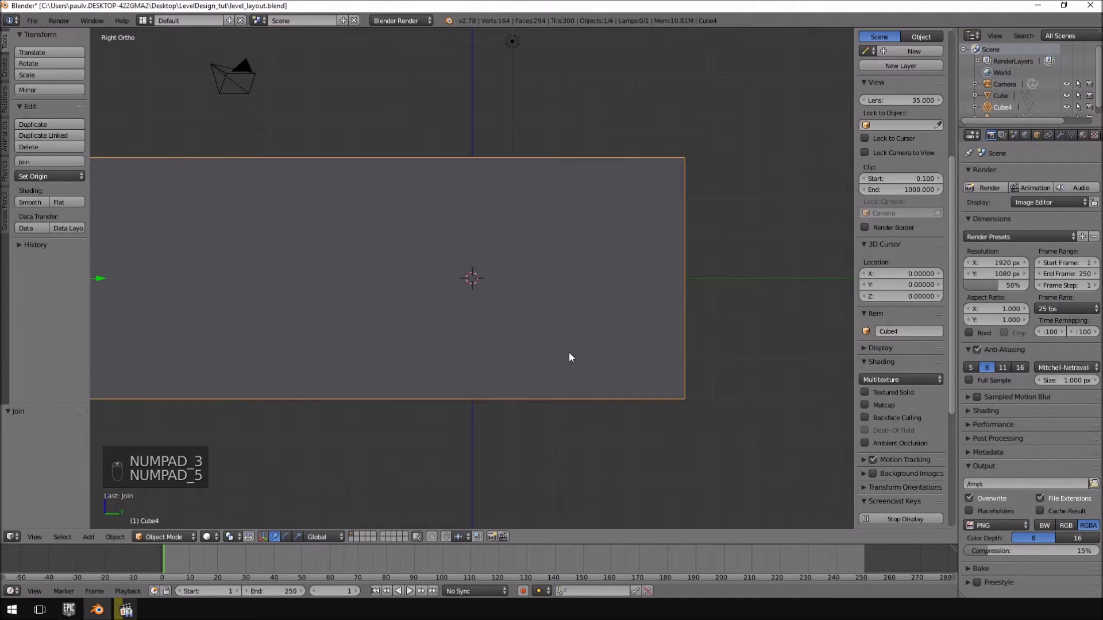
pyautogui.scroll(-4, 569, 352)
pyautogui.moveTo(319, 260); pyautogui.dragTo(326, 203)
pyautogui.scroll(2, 757, 289)
pyautogui.moveTo(679, 287); pyautogui.dragTo(504, 402, button='middle')
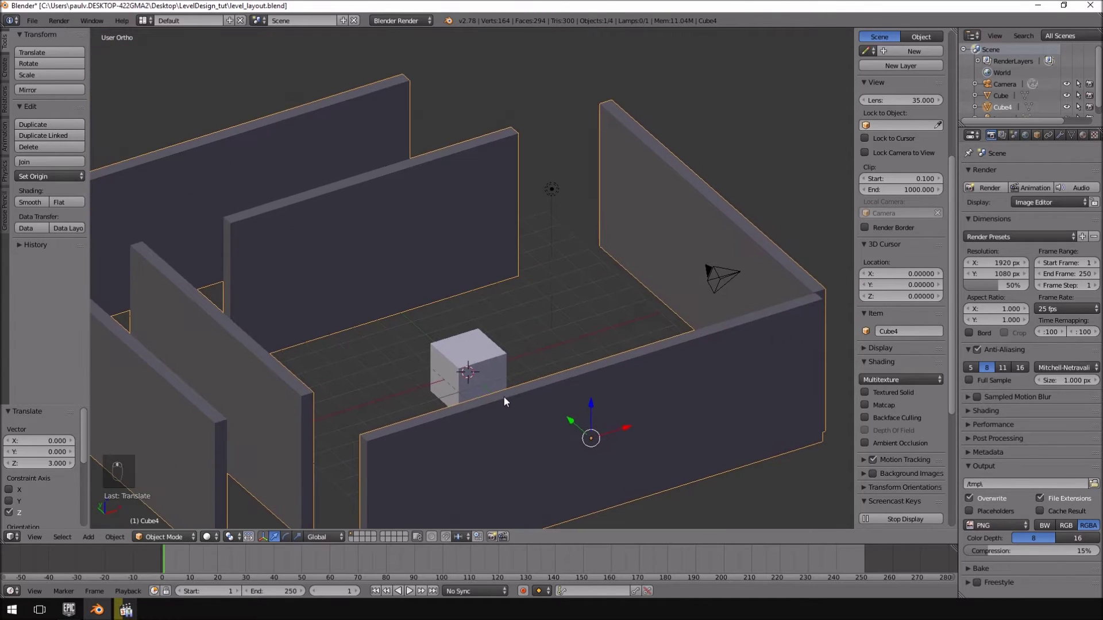
pyautogui.press('h')
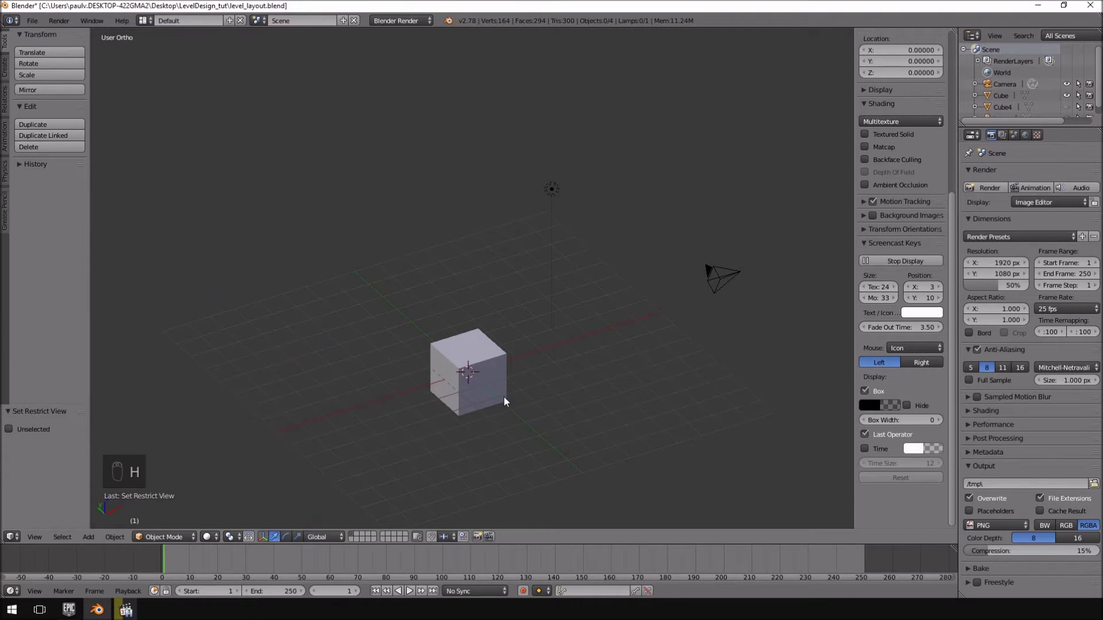
# Select the centre cube and scale it uniformly by 0.5 to 1.000 per side
pyautogui.rightClick(501, 368)
pyautogui.scroll(5, 606, 404)
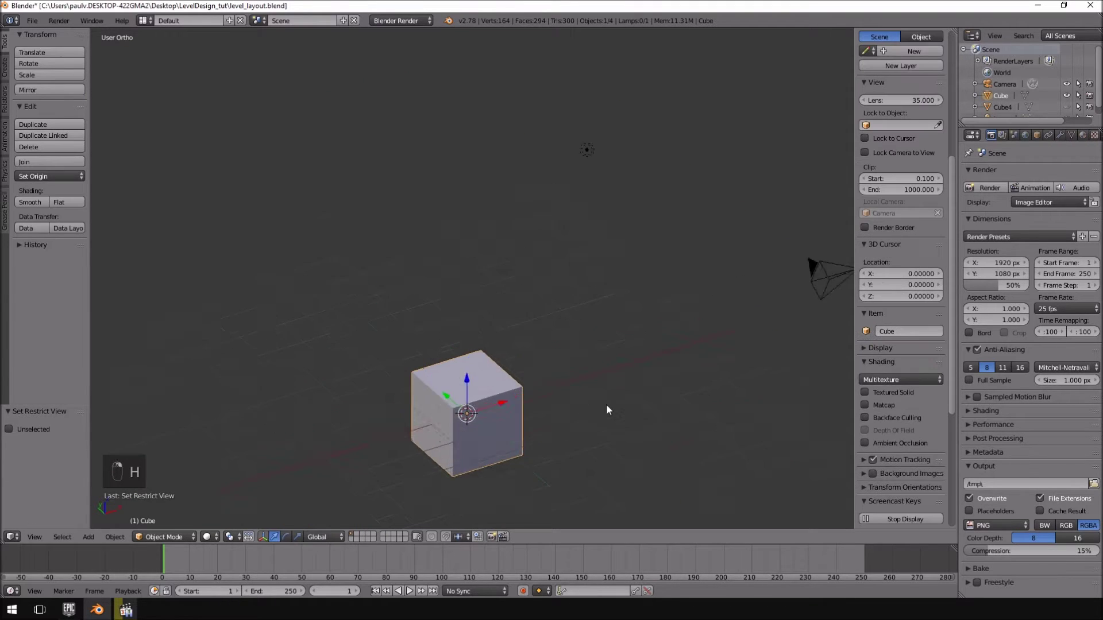
pyautogui.keyDown('shift'); pyautogui.moveTo(549, 278); pyautogui.dragTo(462, 141, button='middle'); pyautogui.keyUp('shift')
pyautogui.scroll(5, 844, 276)
pyautogui.scroll(10, 905, 300)
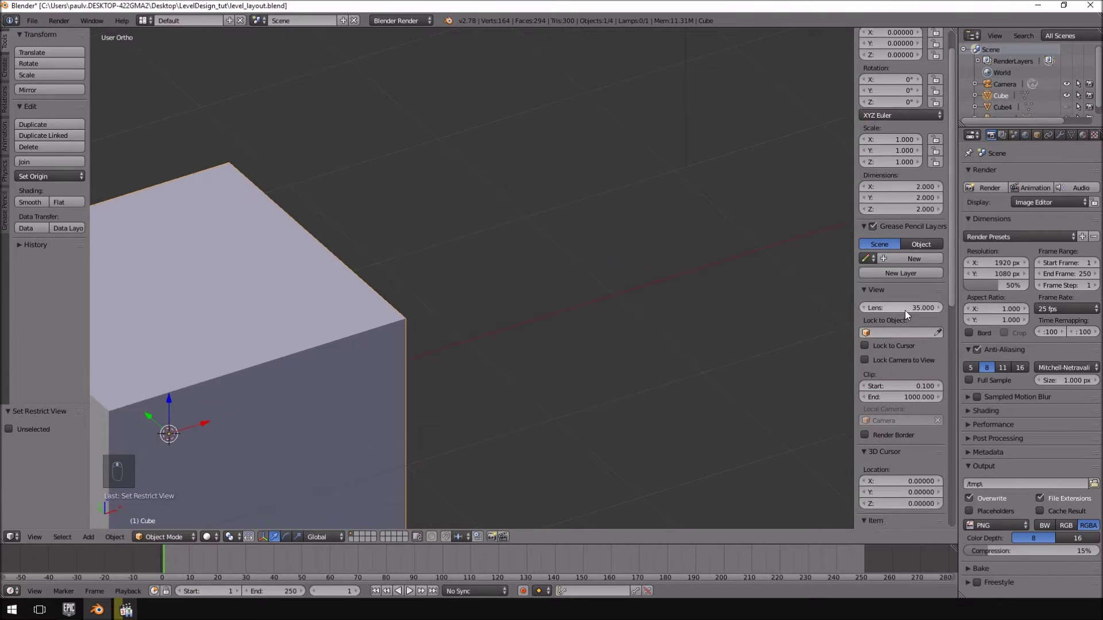
pyautogui.press('KP_Decimal')
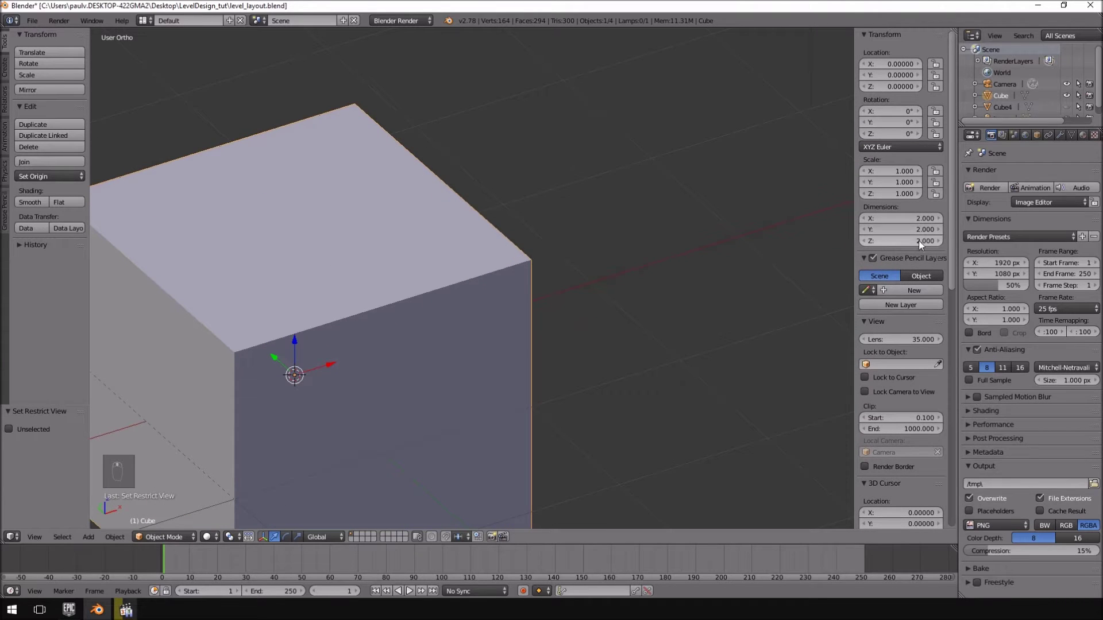
pyautogui.scroll(-3, 378, 308)
pyautogui.moveTo(358, 321); pyautogui.dragTo(498, 302, button='middle')
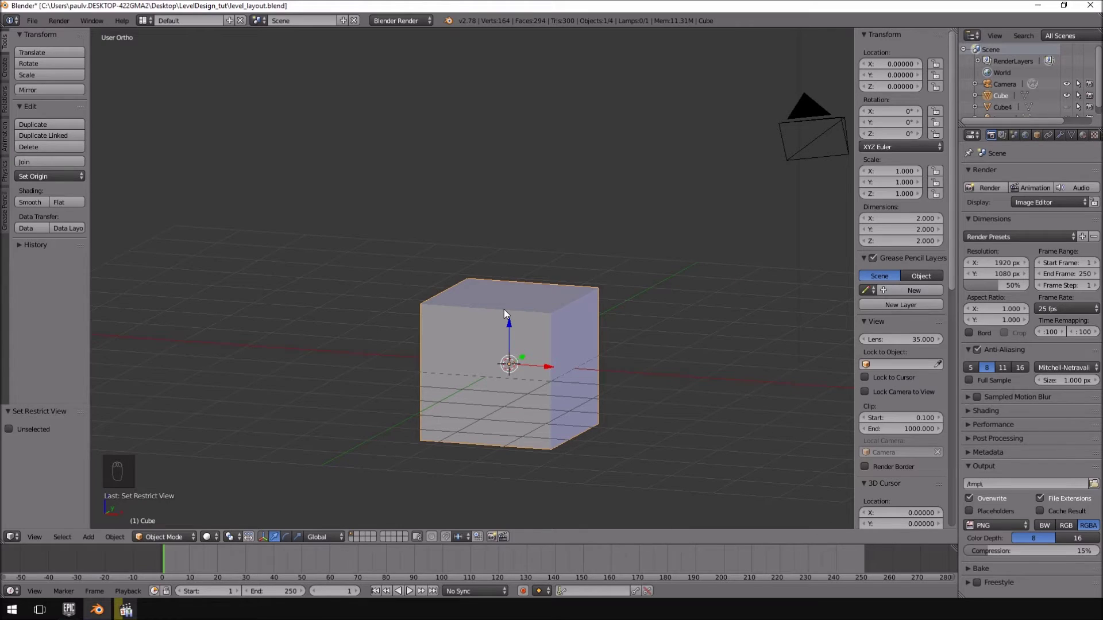
pyautogui.press('KP_1')
pyautogui.scroll(2, 506, 316)
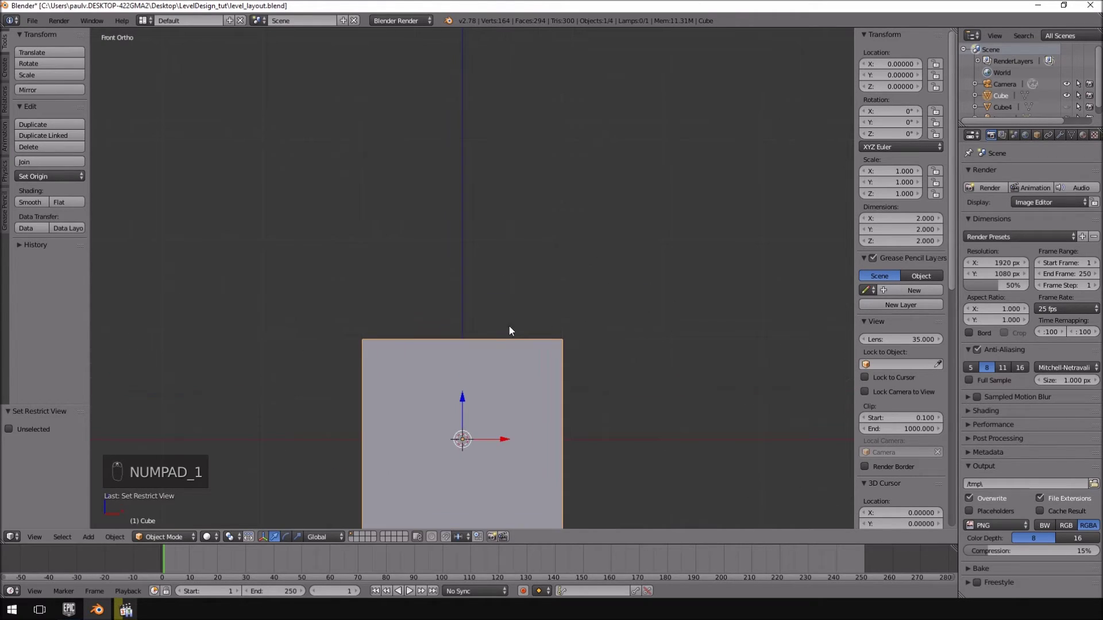
pyautogui.keyDown('shift'); pyautogui.moveTo(509, 326); pyautogui.dragTo(465, 153, button='middle'); pyautogui.keyUp('shift')
pyautogui.press('s')
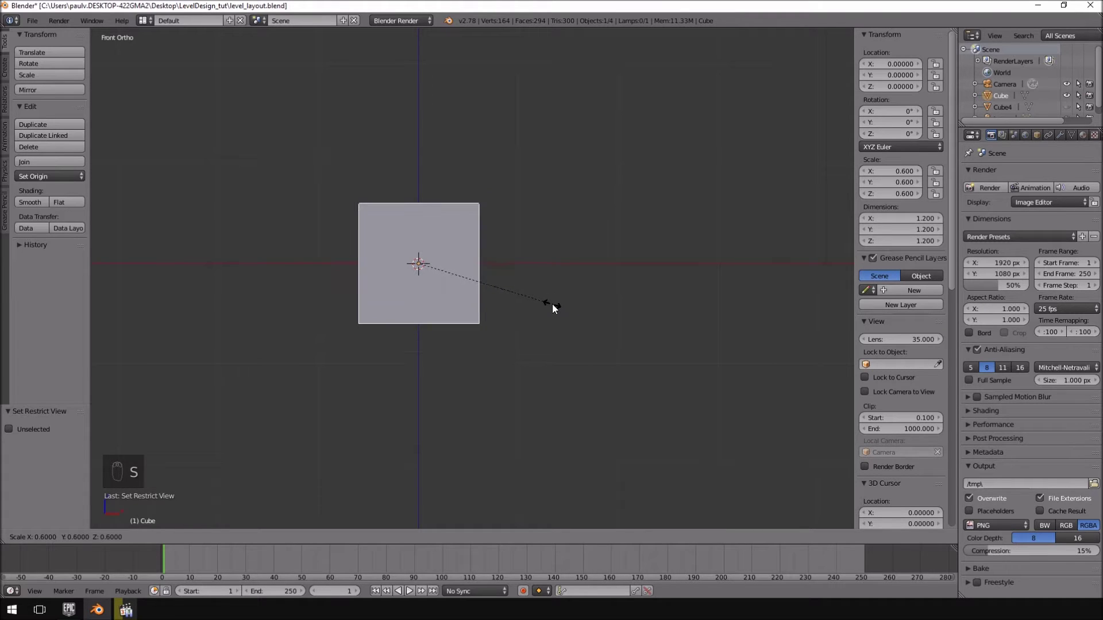
pyautogui.click(525, 298)
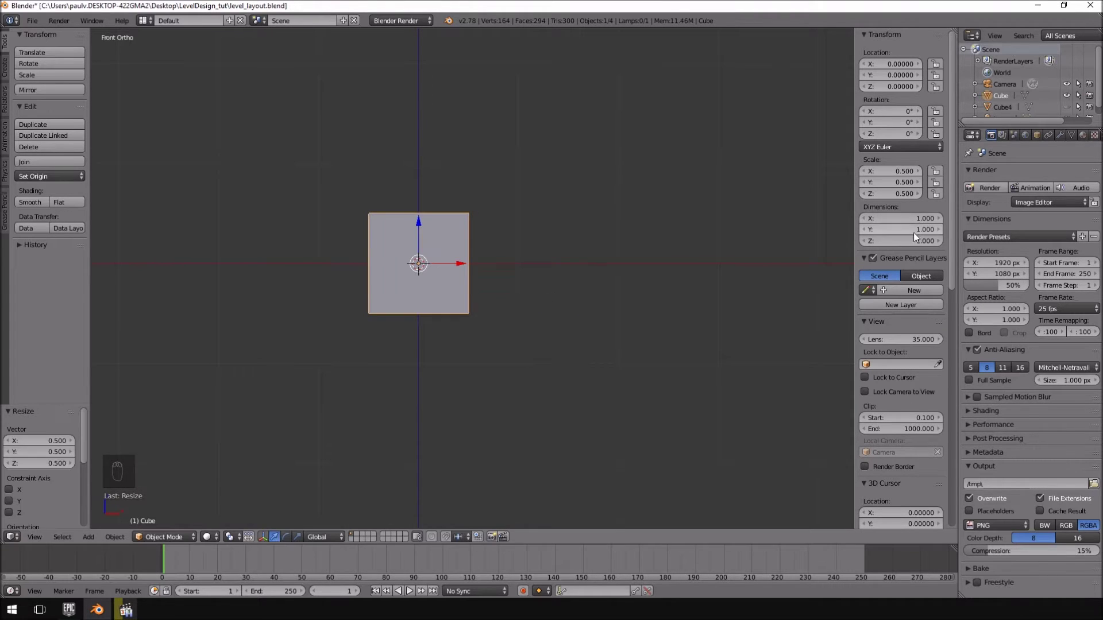
# In Edit Mode, select the cube's bottom vertices through the mesh and move them up along Z to just above the origin
pyautogui.scroll(3, 334, 310)
pyautogui.keyDown('shift'); pyautogui.moveTo(359, 309); pyautogui.dragTo(545, 353, button='middle'); pyautogui.keyUp('shift')
pyautogui.scroll(1, 546, 353)
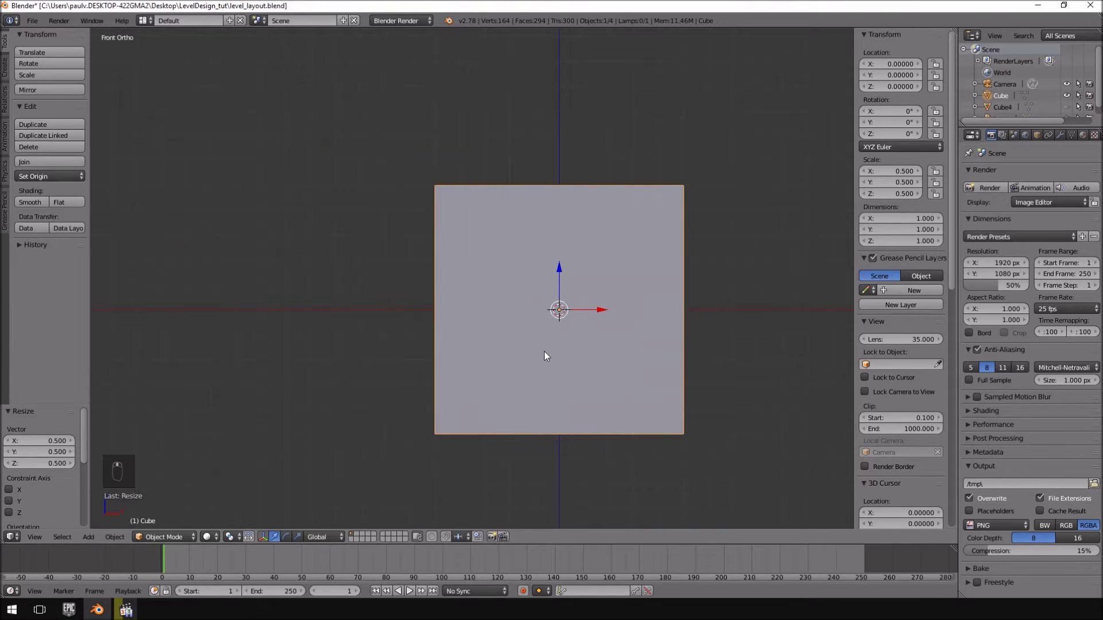
pyautogui.press('Tab')
pyautogui.press('z')
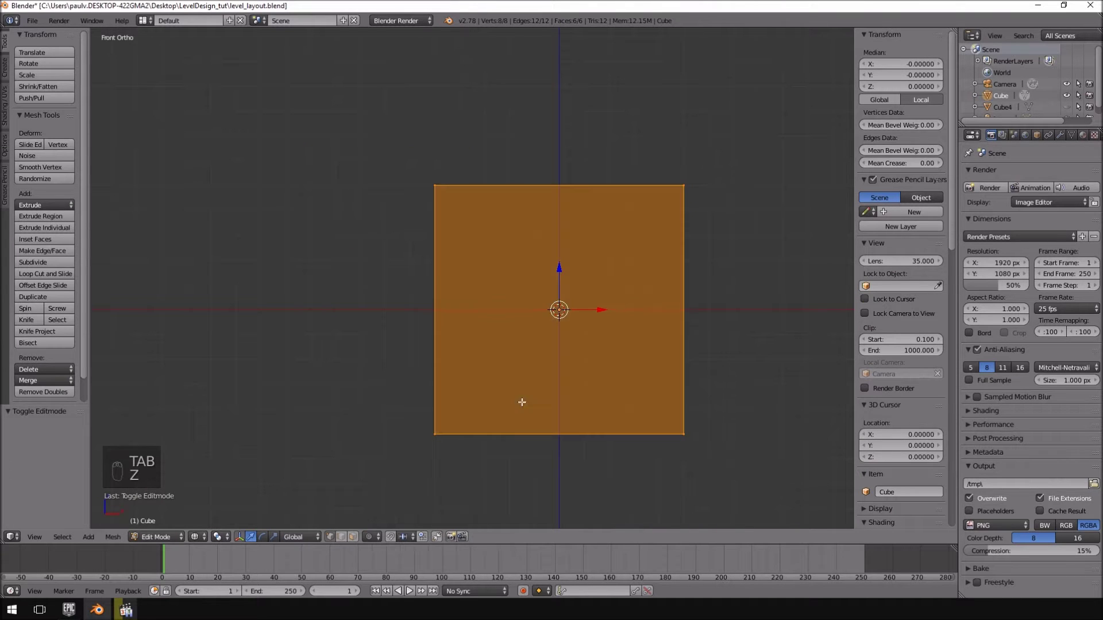
pyautogui.press('a')
pyautogui.moveTo(753, 416)
pyautogui.keyDown('ctrl'); pyautogui.mouseDown()
pyautogui.moveTo(303, 474)
pyautogui.moveTo(282, 454)
pyautogui.mouseUp(); pyautogui.keyUp('ctrl')
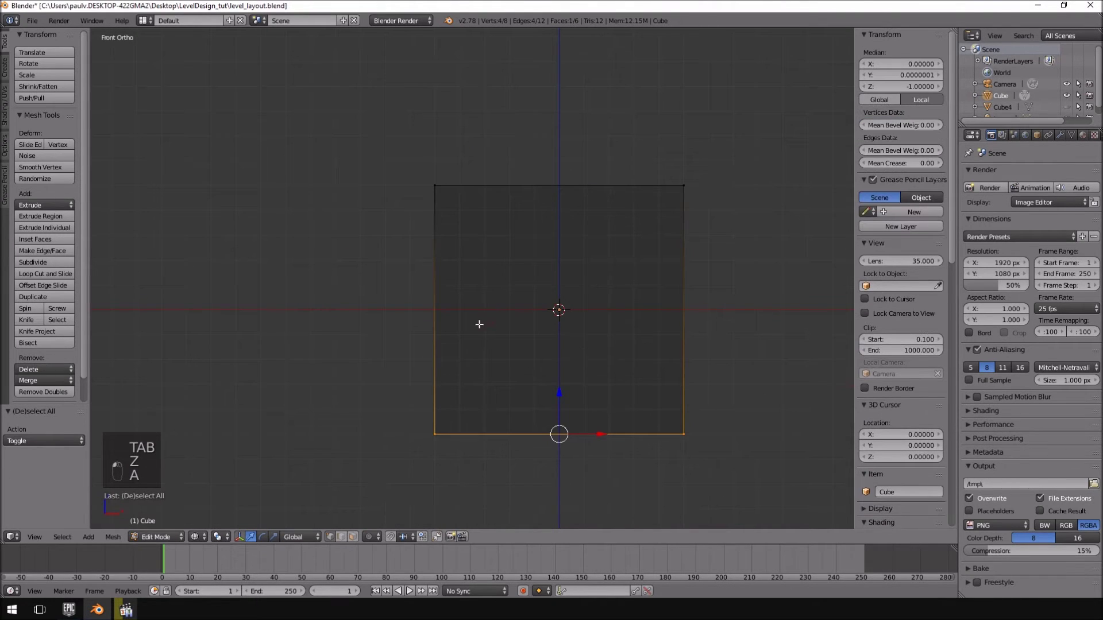
pyautogui.moveTo(558, 391); pyautogui.dragTo(562, 247)
# Lower the cube's top vertices along Z to a block height of 0.300, and return to Object Mode with solid shading
pyautogui.press('a')
pyautogui.moveTo(750, 154)
pyautogui.keyDown('ctrl'); pyautogui.mouseDown()
pyautogui.moveTo(505, 137)
pyautogui.moveTo(768, 226)
pyautogui.moveTo(765, 218)
pyautogui.mouseUp(); pyautogui.keyUp('ctrl')
pyautogui.moveTo(570, 148); pyautogui.dragTo(559, 173)
pyautogui.moveTo(609, 208); pyautogui.dragTo(671, 235, button='middle')
pyautogui.scroll(-3, 672, 235)
pyautogui.moveTo(620, 266)
pyautogui.mouseDown(button='middle')
pyautogui.moveTo(492, 345)
pyautogui.moveTo(629, 322)
pyautogui.moveTo(534, 320)
pyautogui.mouseUp(button='middle')
pyautogui.press('Tab')
pyautogui.press('z')
# Examine the flattened block from several sides, including the gap between its underside and the origin
pyautogui.scroll(4, 425, 314)
pyautogui.moveTo(425, 315)
pyautogui.mouseDown(button='middle')
pyautogui.moveTo(530, 285)
pyautogui.moveTo(385, 306)
pyautogui.moveTo(459, 308)
pyautogui.mouseUp(button='middle')
pyautogui.press('KP_Decimal')
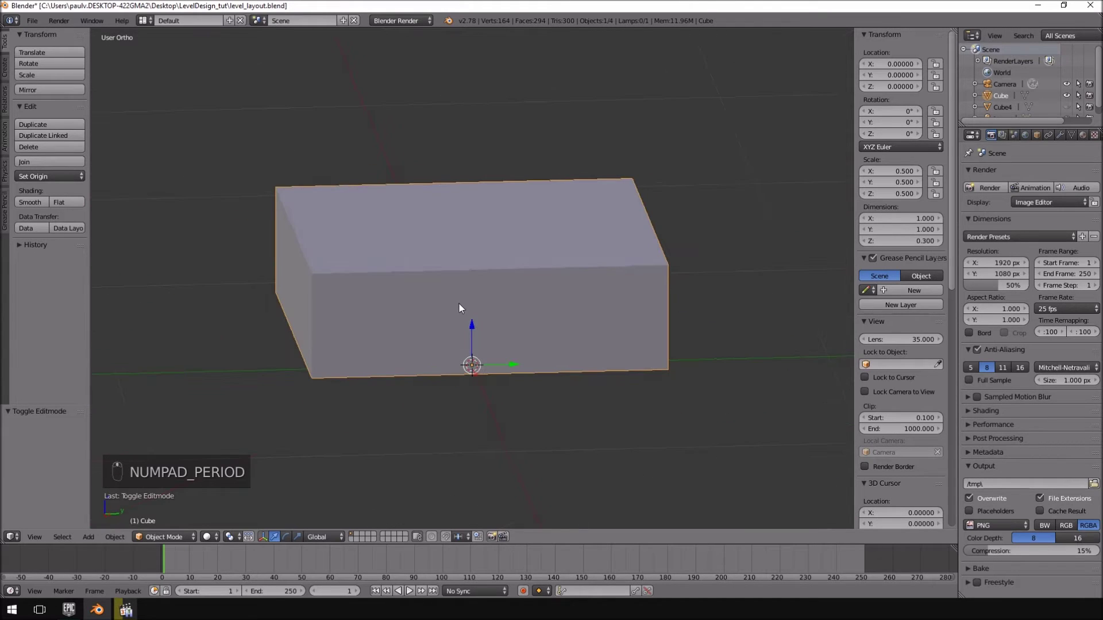
pyautogui.moveTo(618, 208); pyautogui.dragTo(358, 229, button='middle')
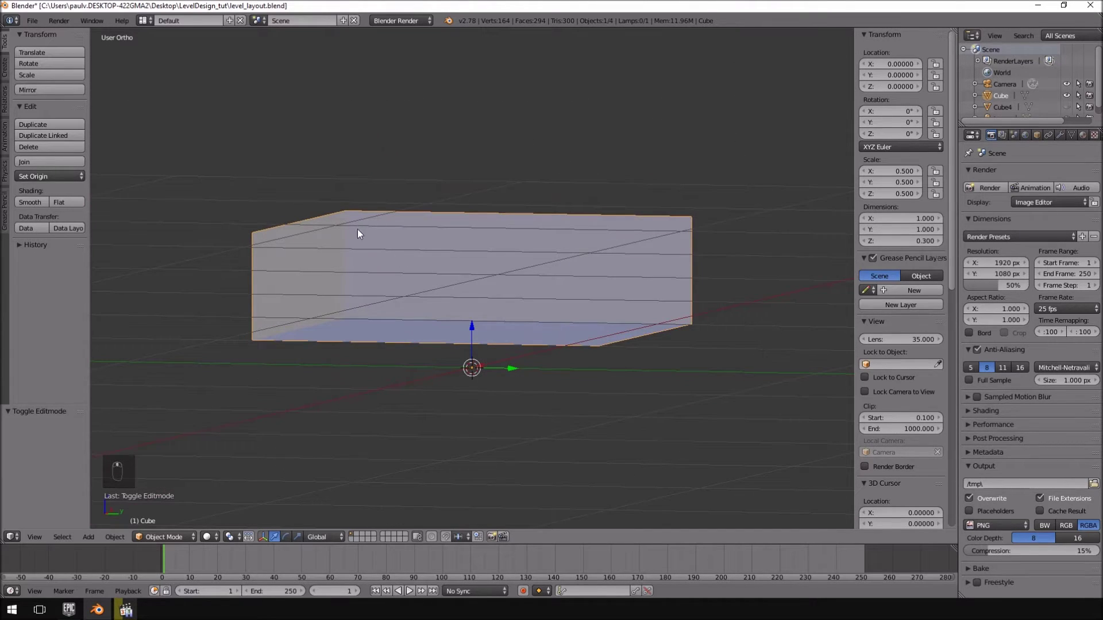
pyautogui.moveTo(395, 286); pyautogui.dragTo(410, 285, button='middle')
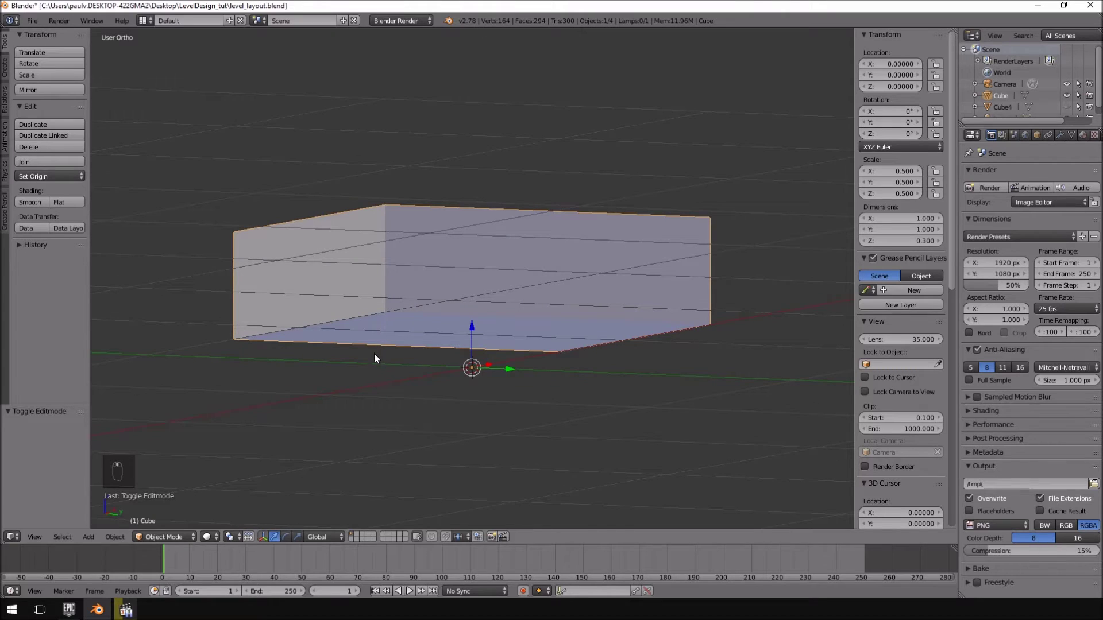
pyautogui.moveTo(354, 324); pyautogui.dragTo(424, 365, button='middle')
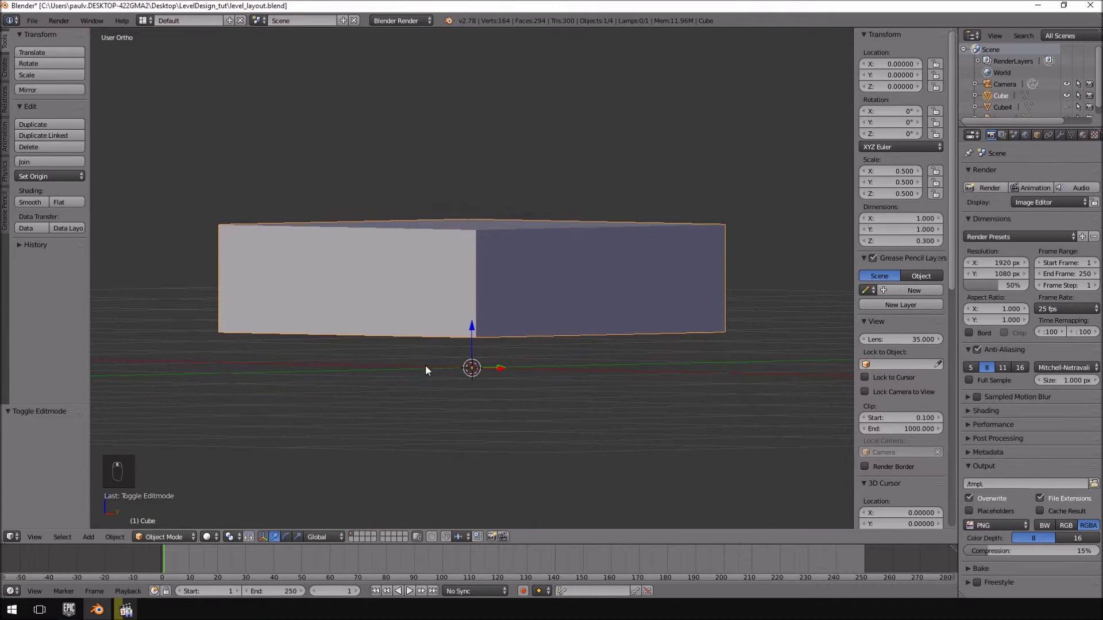
pyautogui.moveTo(507, 366); pyautogui.dragTo(426, 317, button='middle')
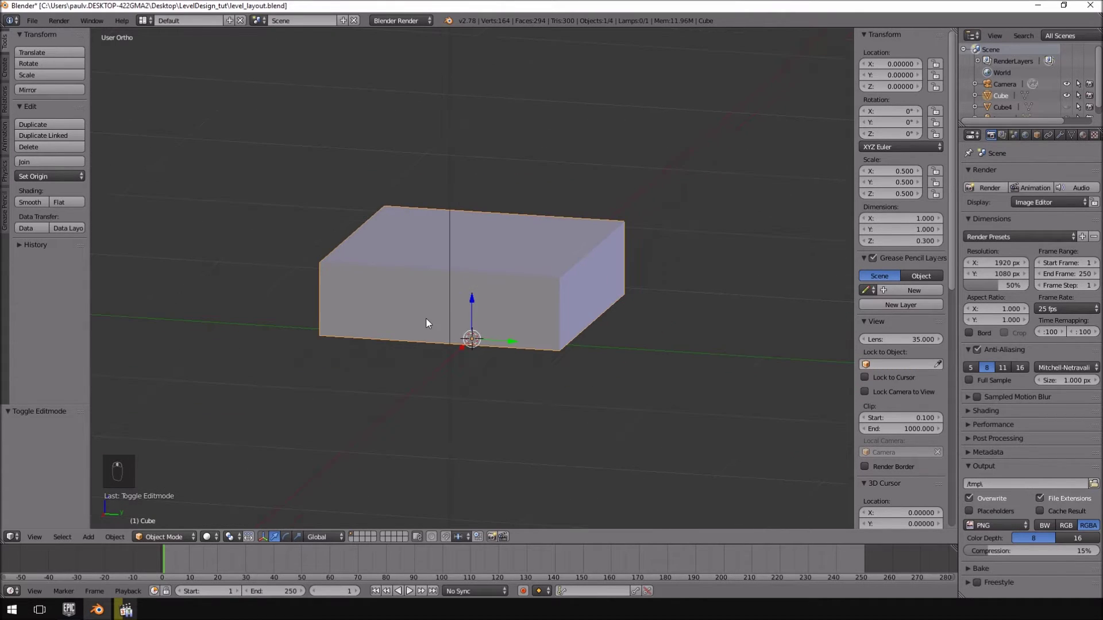
# Rename the flattened block to Couch_base
pyautogui.doubleClick(1001, 97)
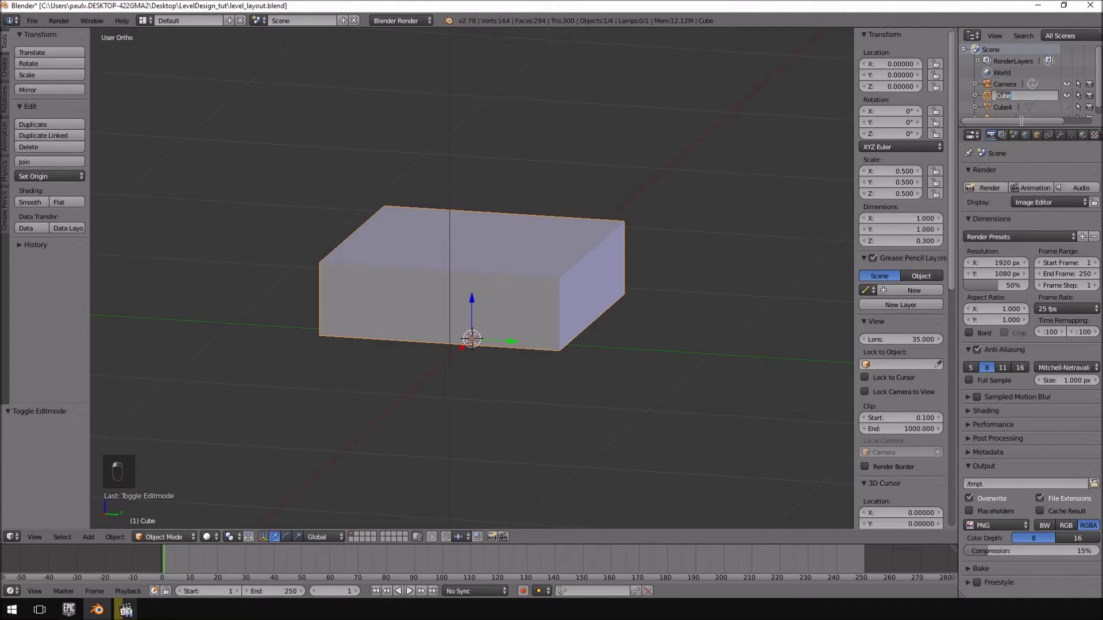
pyautogui.write('Couch ')
pyautogui.write('b')
pyautogui.press('BackSpace')
pyautogui.write('bas')
pyautogui.press('Return')
# Duplicate the couch base and move the copy 2 units along Y
pyautogui.scroll(-4, 516, 272)
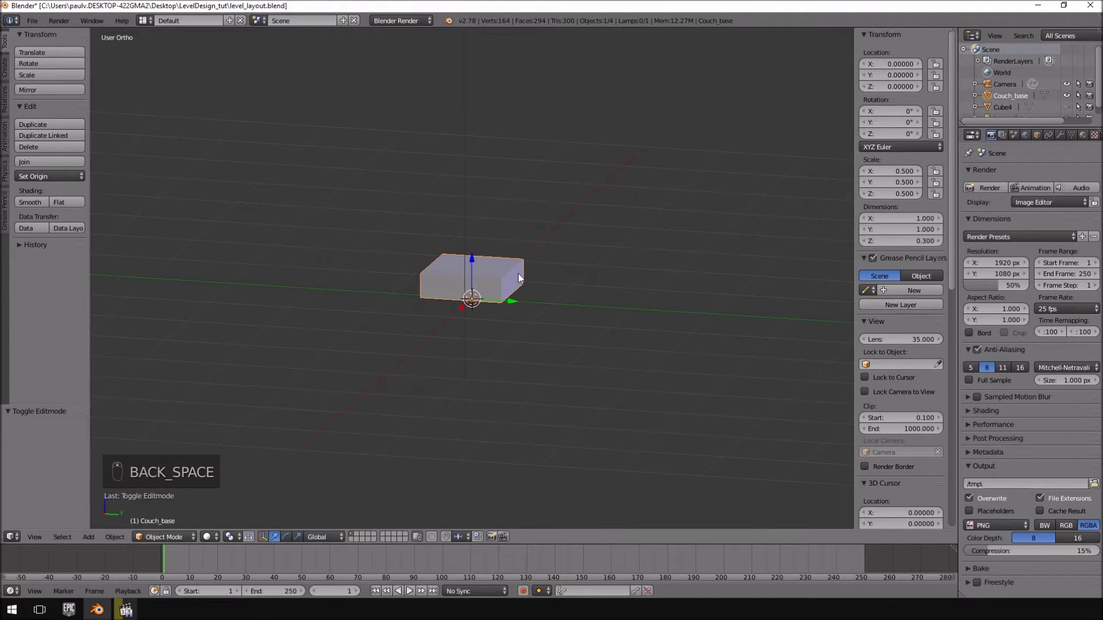
pyautogui.hotkey('shift', 'd')
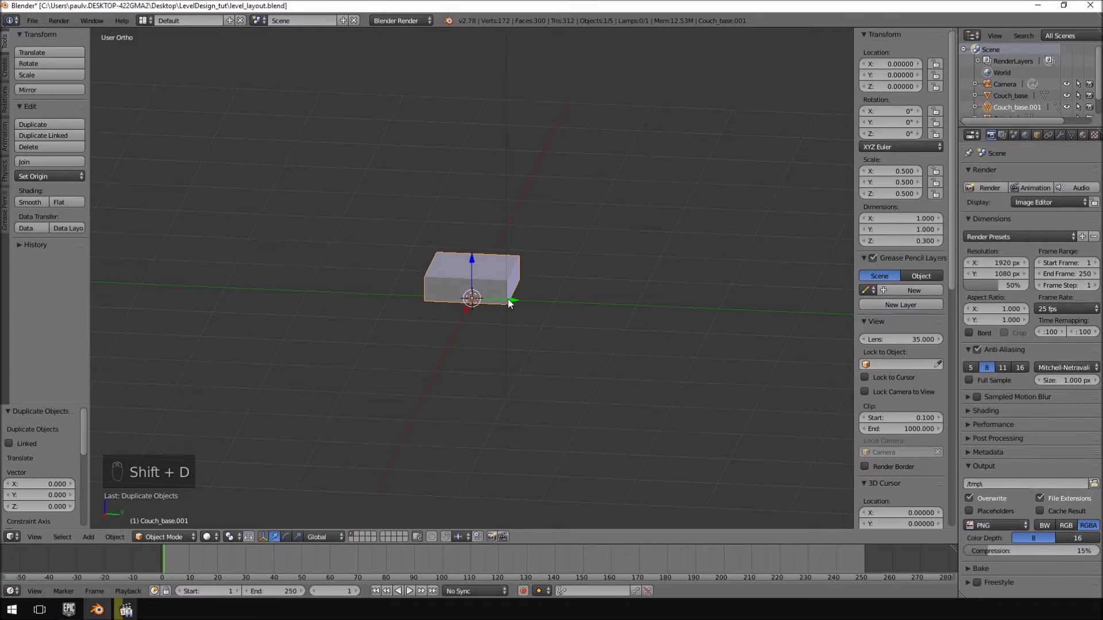
pyautogui.press('y')
pyautogui.click(692, 314)
# Select the camera and the lamp and delete both from the scene
pyautogui.scroll(-4, 565, 302)
pyautogui.moveTo(566, 302); pyautogui.dragTo(555, 257, button='middle')
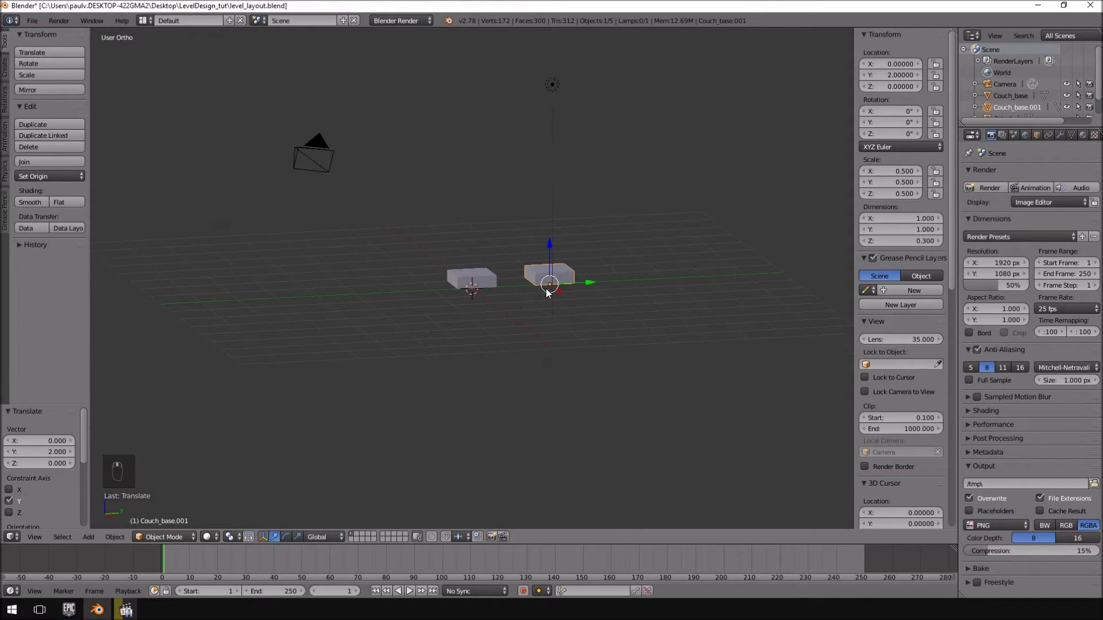
pyautogui.scroll(2, 540, 223)
pyautogui.scroll(-2, 563, 262)
pyautogui.rightClick(304, 166)
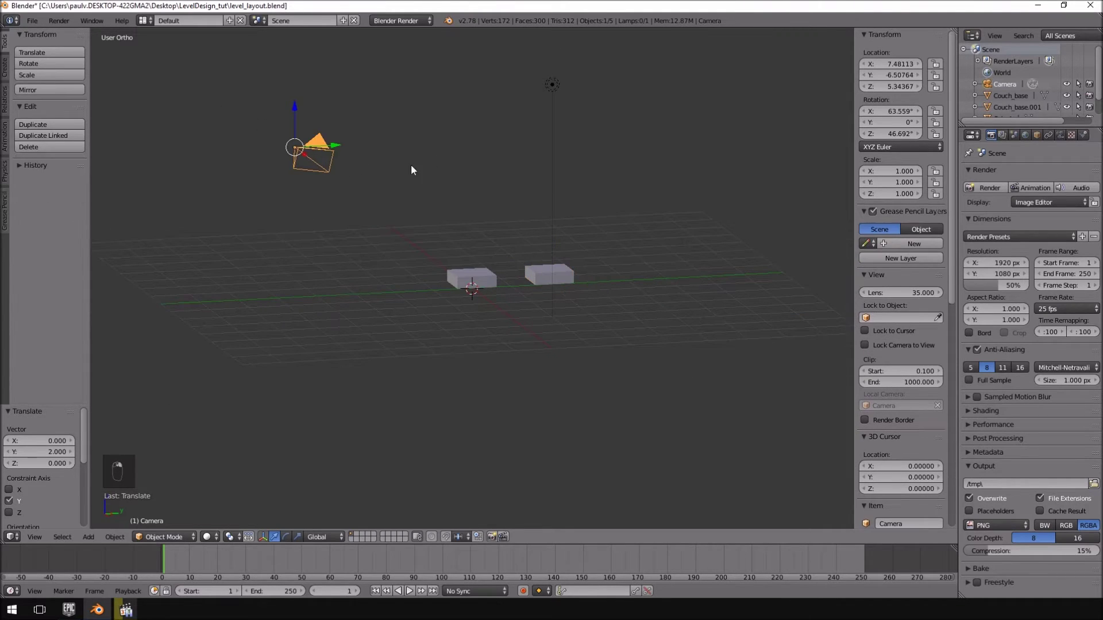
pyautogui.keyDown('shift'); pyautogui.rightClick(552, 86); pyautogui.keyUp('shift')
pyautogui.press('Delete')
pyautogui.click(552, 87)
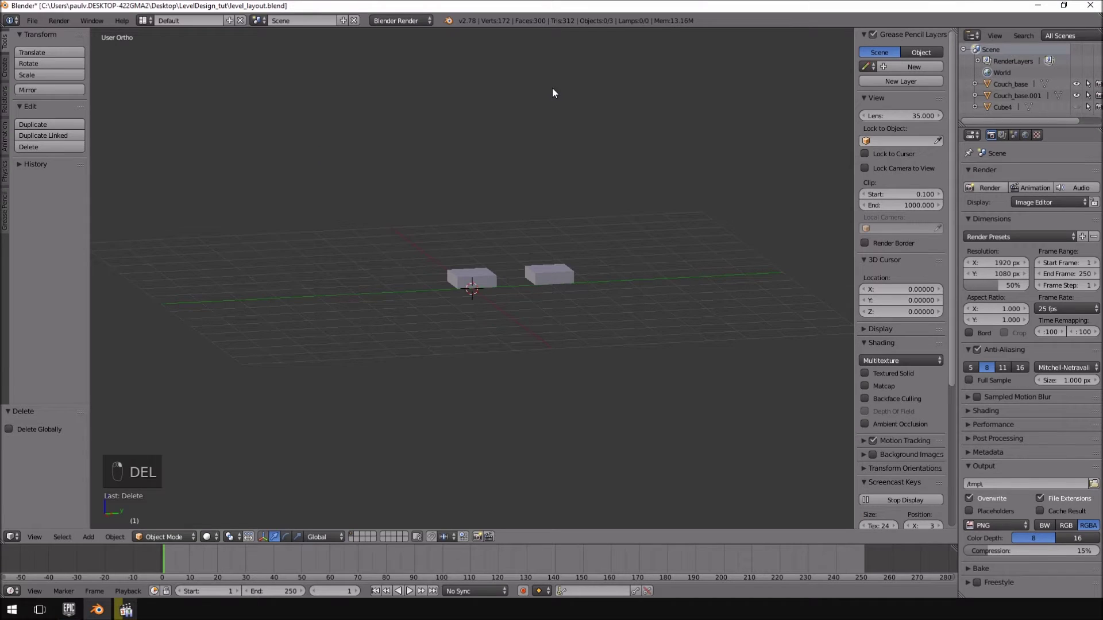
# Select the original couch base and examine its shape and transform values from the front and at an angle
pyautogui.scroll(5, 514, 162)
pyautogui.moveTo(549, 222); pyautogui.dragTo(527, 249, button='middle')
pyautogui.rightClick(489, 264)
pyautogui.press('KP_1')
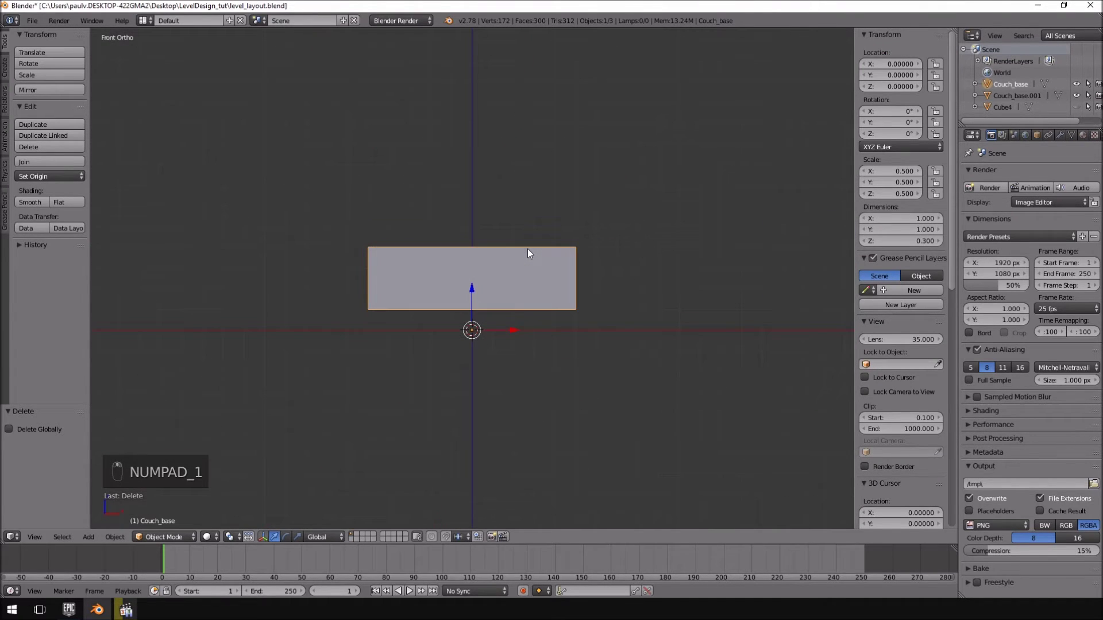
pyautogui.moveTo(527, 249); pyautogui.dragTo(568, 307, button='middle')
pyautogui.press('KP_1')
pyautogui.scroll(3, 507, 295)
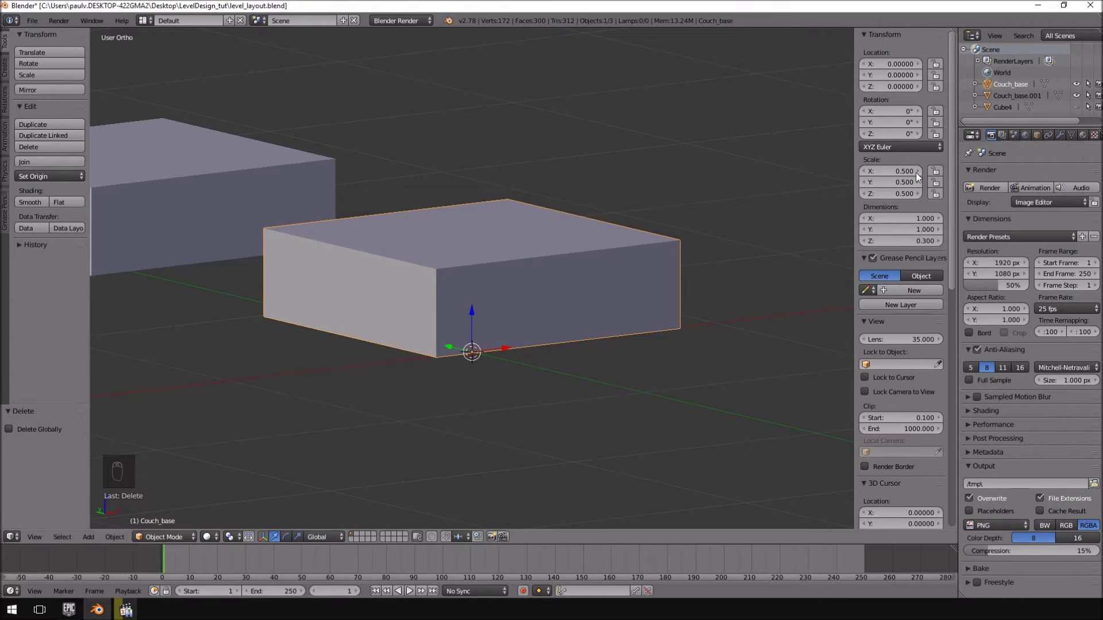
# Add a Simple Subdivision Surface modifier to the original couch base, raise its viewport subdivisions, and apply it
pyautogui.moveTo(958, 181); pyautogui.dragTo(937, 178)
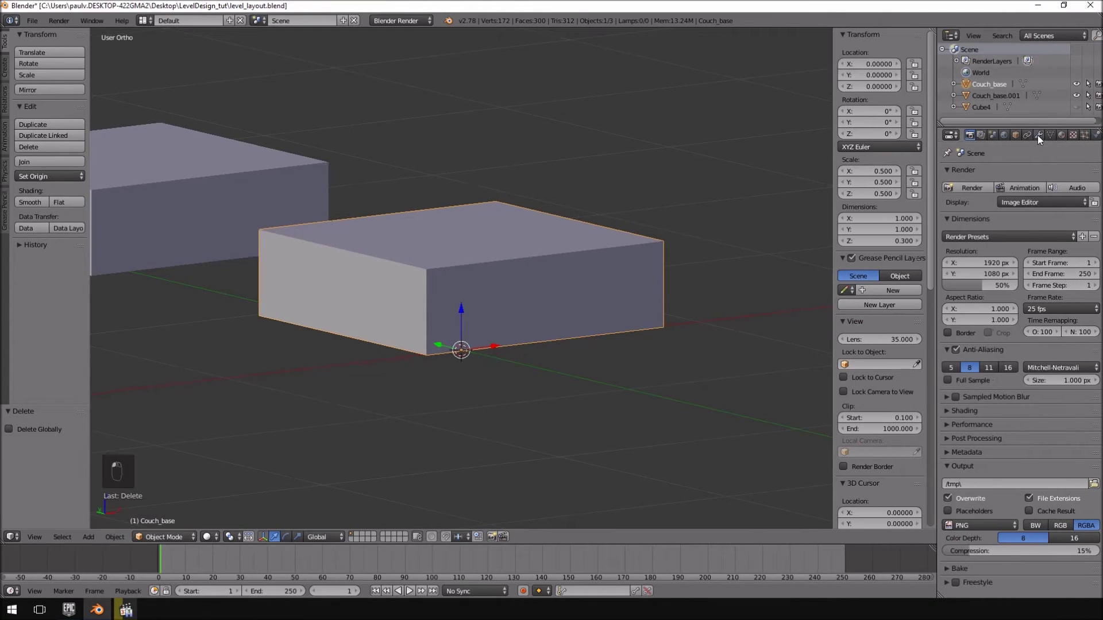
pyautogui.click(1037, 134)
pyautogui.click(972, 175)
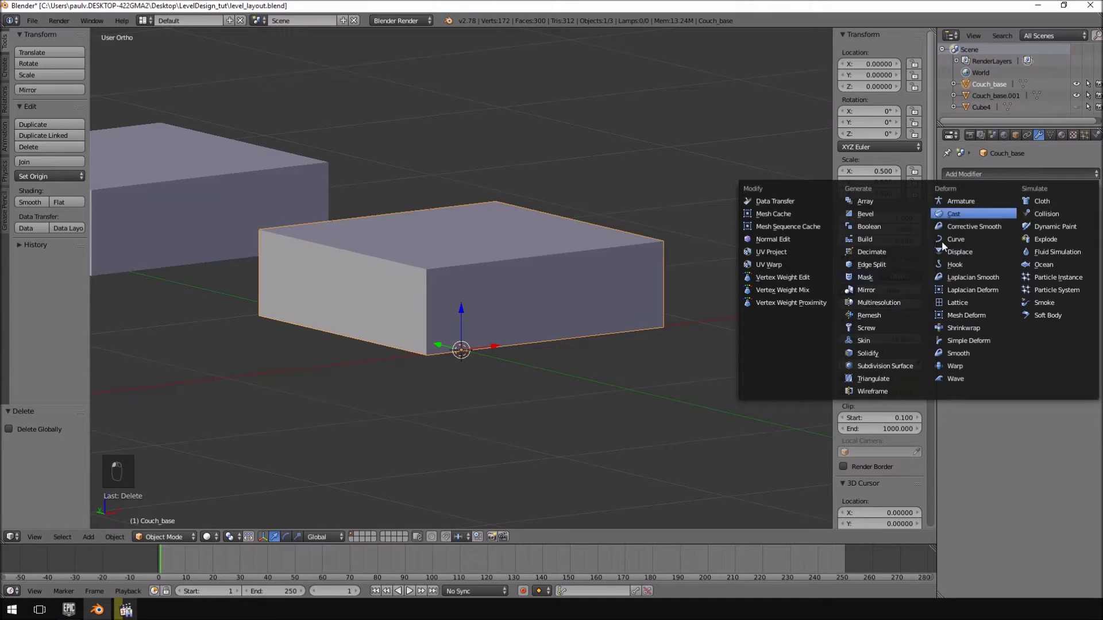
pyautogui.click(907, 366)
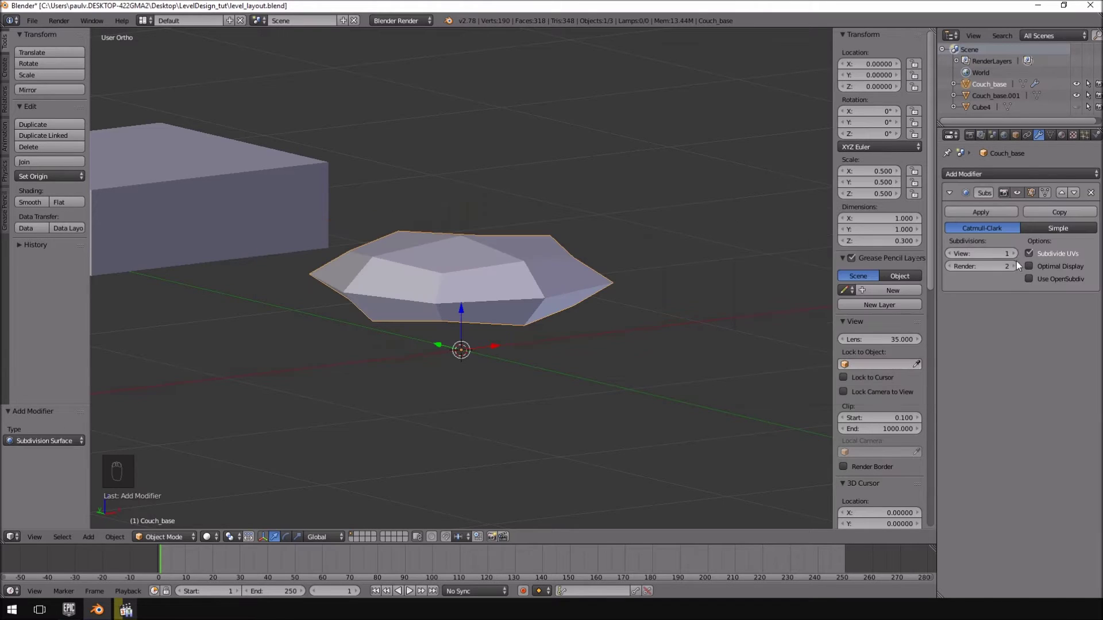
pyautogui.click(1047, 232)
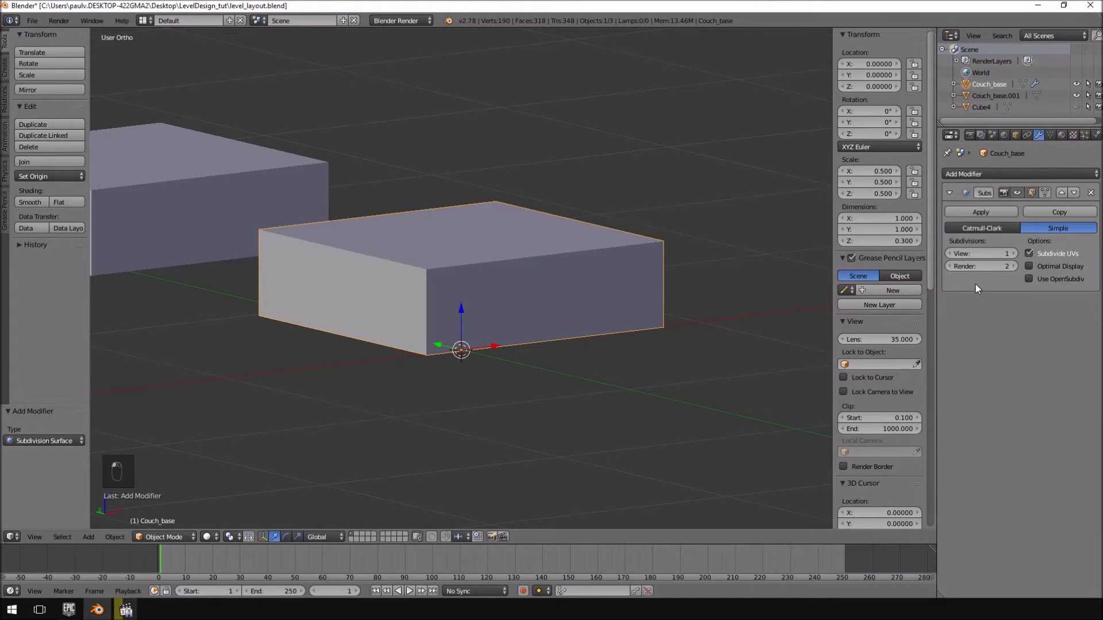
pyautogui.moveTo(1011, 253)
pyautogui.mouseDown()
pyautogui.moveTo(1034, 254)
pyautogui.moveTo(1016, 263)
pyautogui.moveTo(1034, 266)
pyautogui.moveTo(1016, 267)
pyautogui.mouseUp()
pyautogui.click(990, 217)
# Examine the original couch base's subdivided mesh in Edit Mode, up close and from a different angle
pyautogui.moveTo(717, 230); pyautogui.dragTo(451, 258, button='middle')
pyautogui.press('Tab')
pyautogui.moveTo(507, 318); pyautogui.dragTo(528, 265, button='middle')
pyautogui.scroll(5, 551, 299)
pyautogui.scroll(-3, 551, 300)
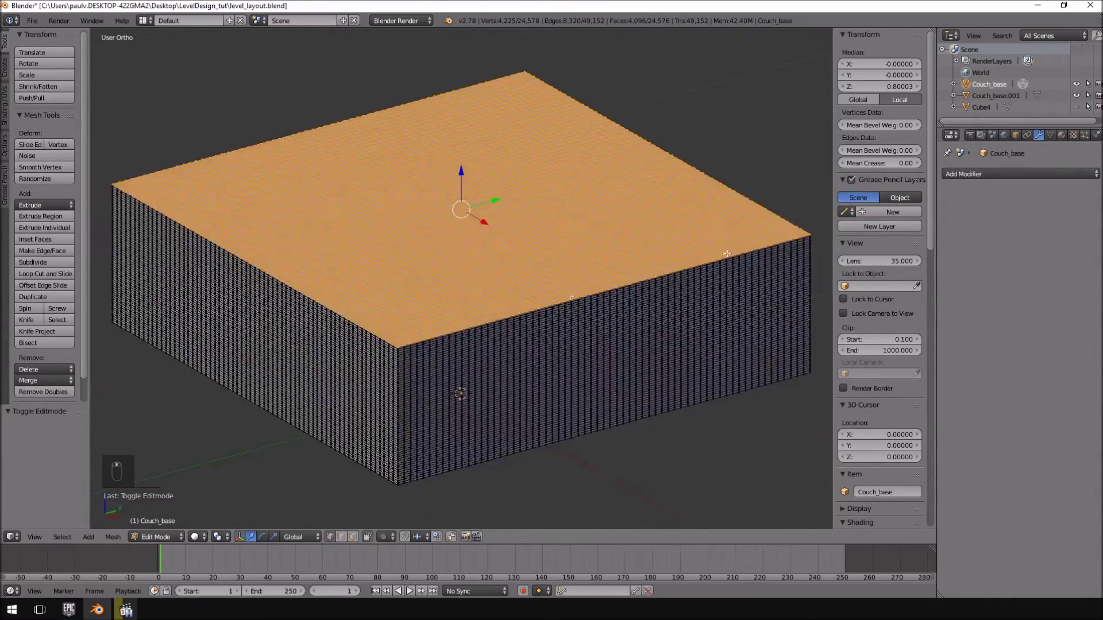
pyautogui.scroll(-2, 528, 265)
pyautogui.press('Tab')
# Compare the mesh density of the duplicated couch base with that of the original in Edit Mode
pyautogui.rightClick(789, 133)
pyautogui.keyDown('shift'); pyautogui.moveTo(789, 133); pyautogui.dragTo(483, 199, button='middle'); pyautogui.keyUp('shift')
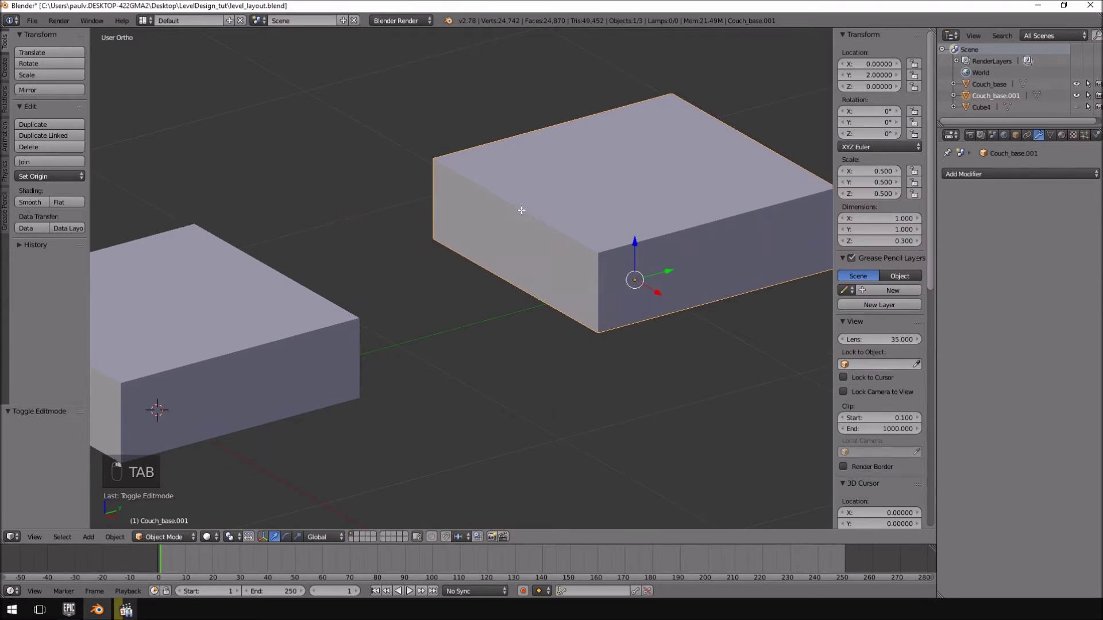
pyautogui.press('Tab')
pyautogui.press('Tab')
pyautogui.rightClick(329, 362)
pyautogui.press('Tab')
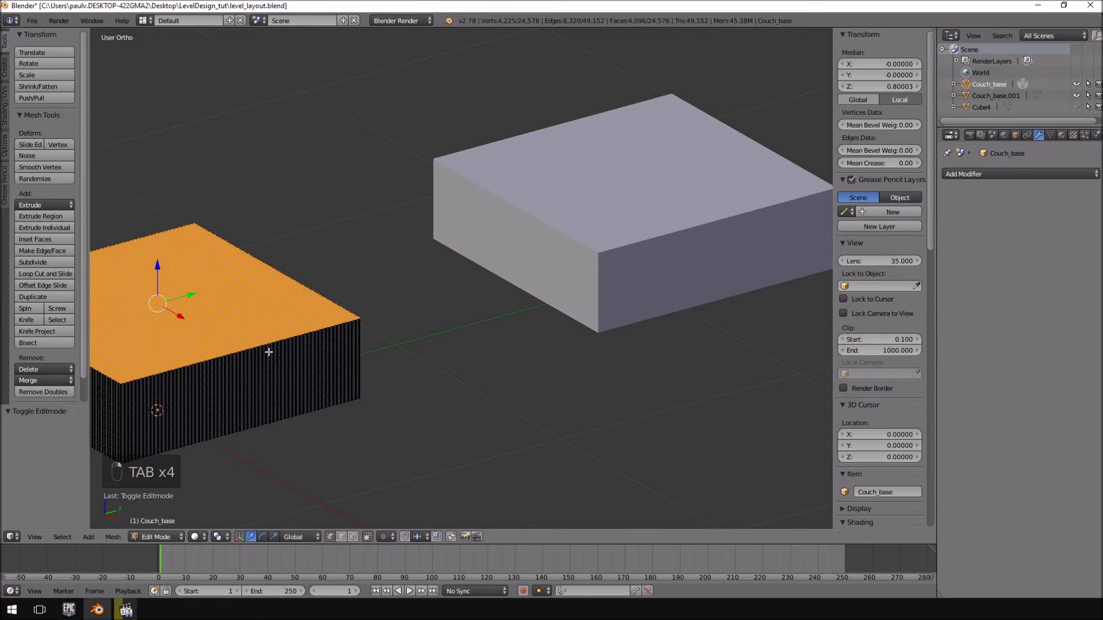
pyautogui.keyDown('shift'); pyautogui.moveTo(268, 351); pyautogui.dragTo(471, 300, button='middle'); pyautogui.keyUp('shift')
pyautogui.scroll(5, 492, 263)
pyautogui.press('Tab')
# Switch the original couch base to Sculpt Mode and reveal the brush's symmetry and lock settings
pyautogui.scroll(-6, 492, 262)
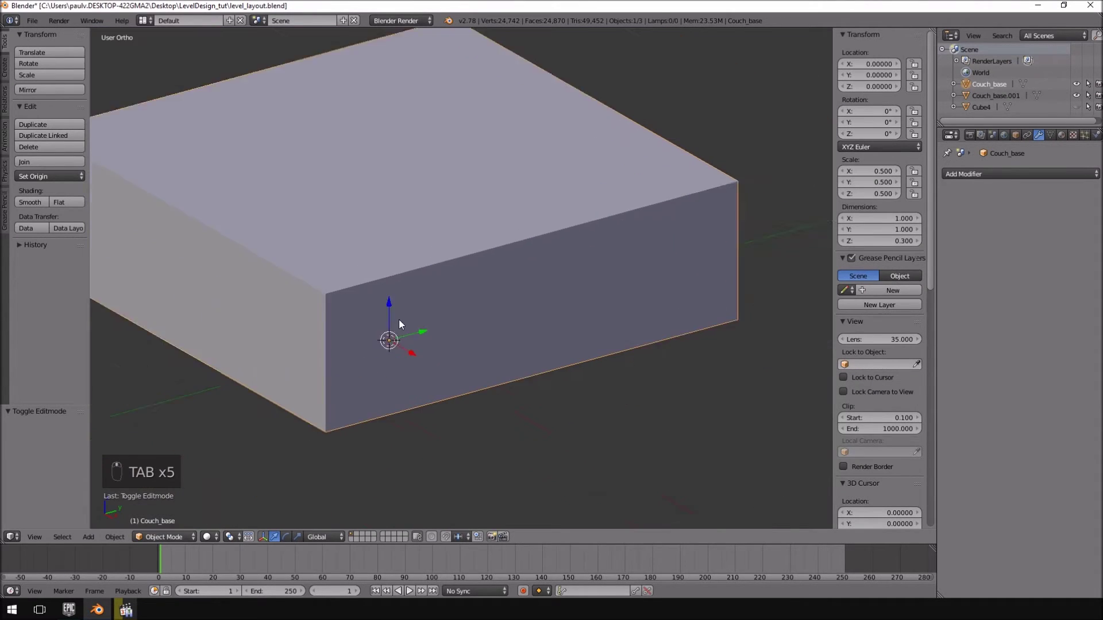
pyautogui.click(164, 537)
pyautogui.click(171, 497)
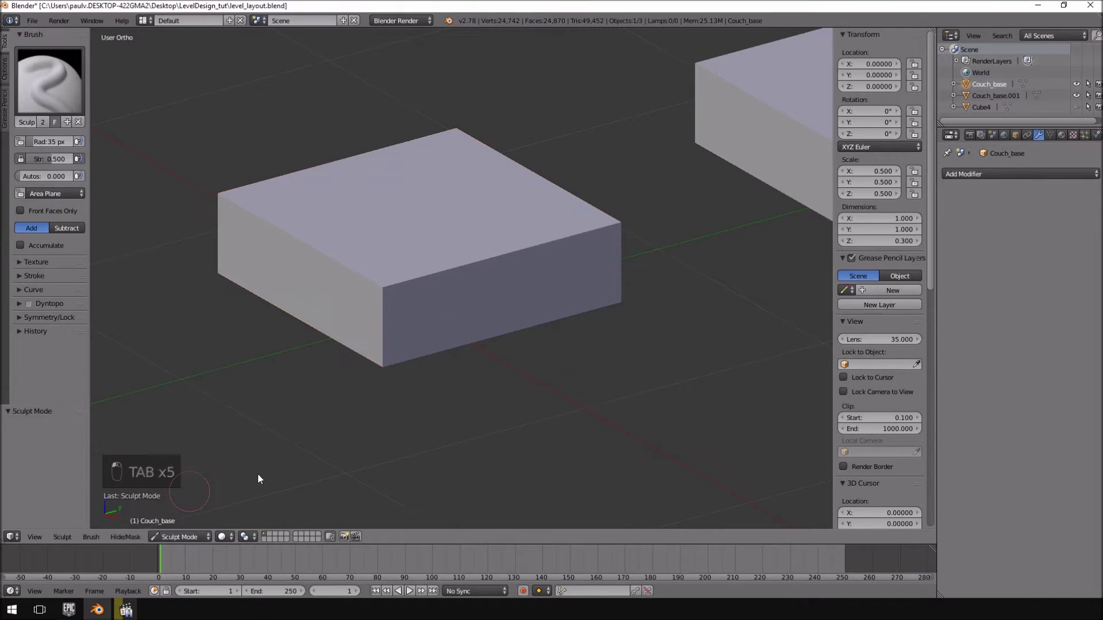
pyautogui.click(27, 320)
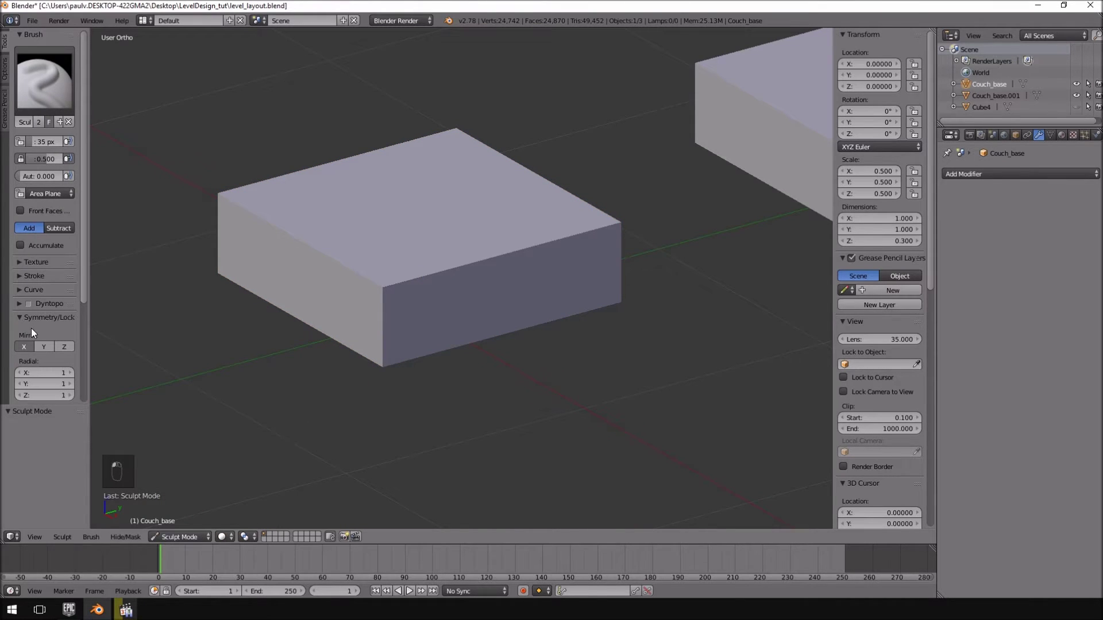